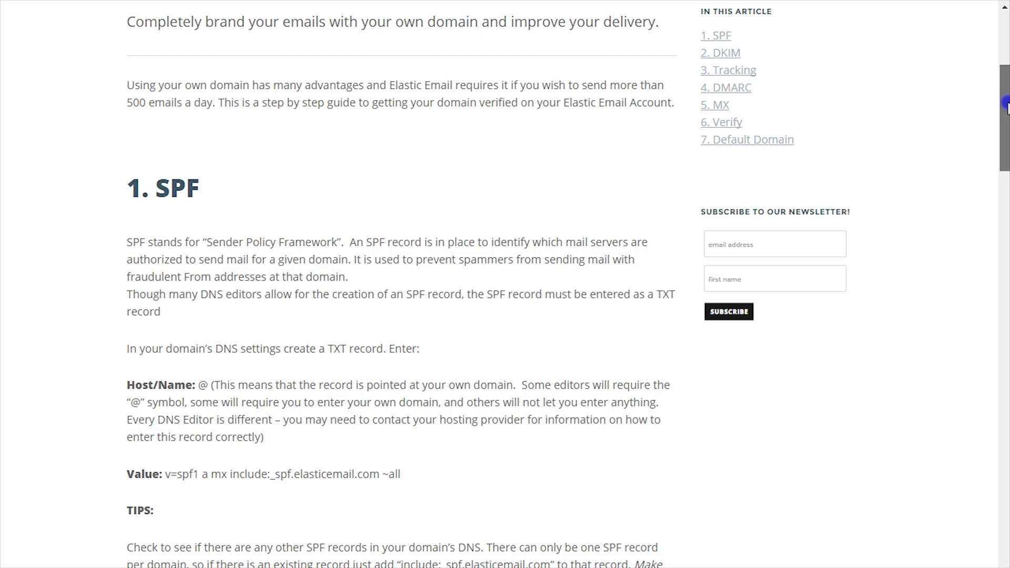
Scroll through the Elastic Email SPF, DKIM and DMARC help article to review the record instructions.
scroll(400, 284, down, 8)
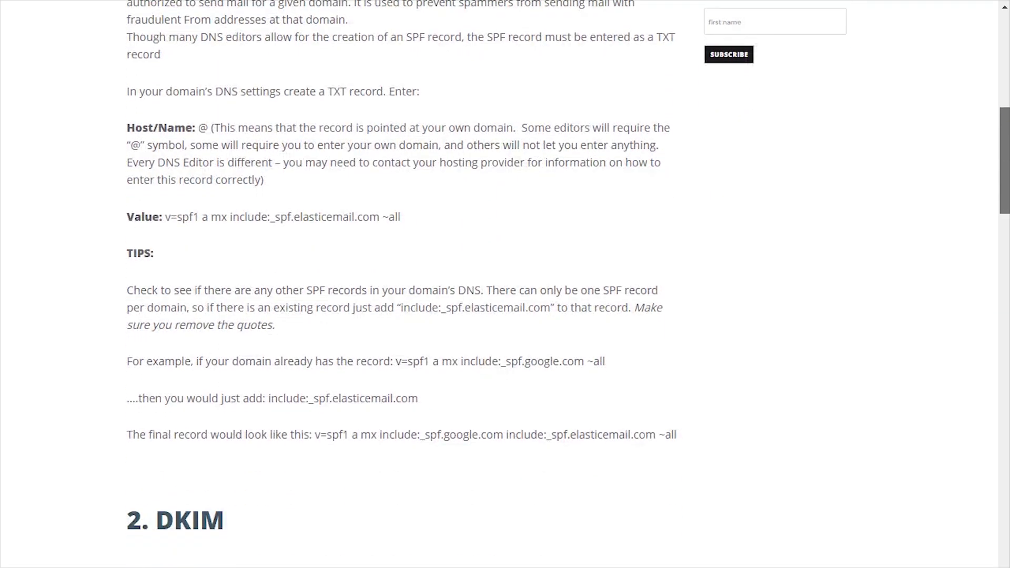
drag(1002, 190, 1003, 444)
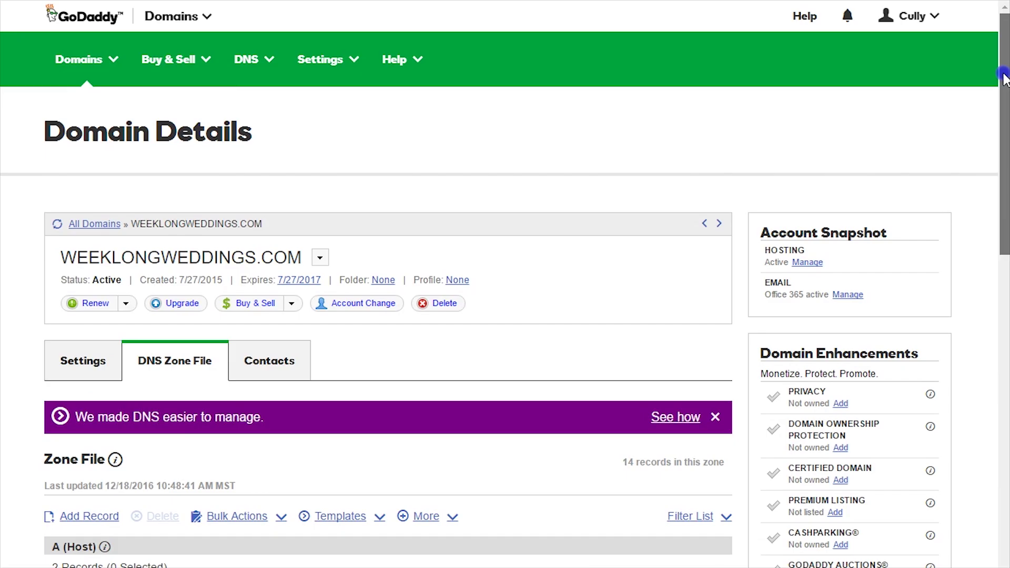
scroll(1003, 74, down, 4)
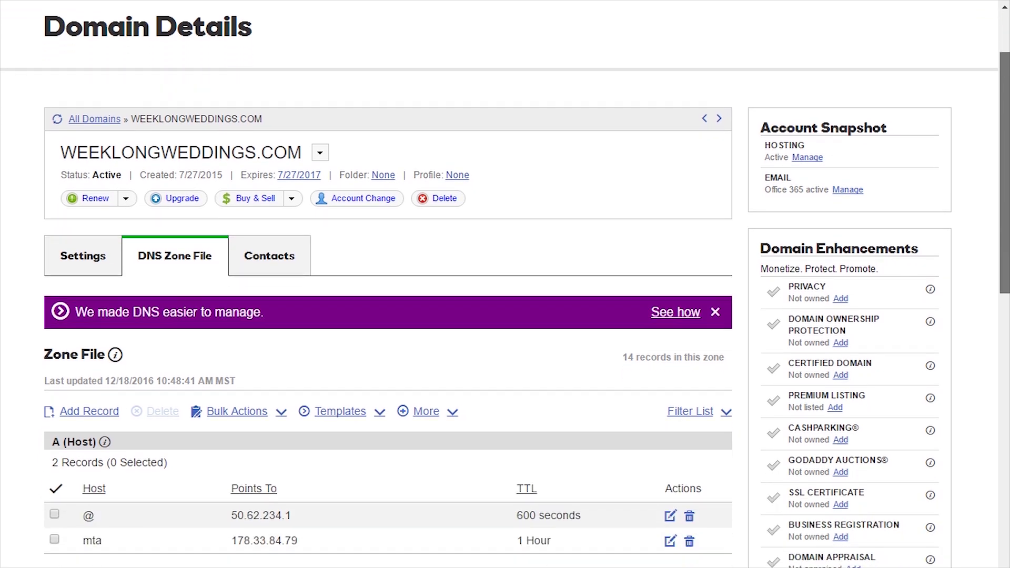
Insert include:_spf.elasticemail.com before include:_spf.google.com in the @ SPF TXT record and save it.
scroll(505, 284, down, 5)
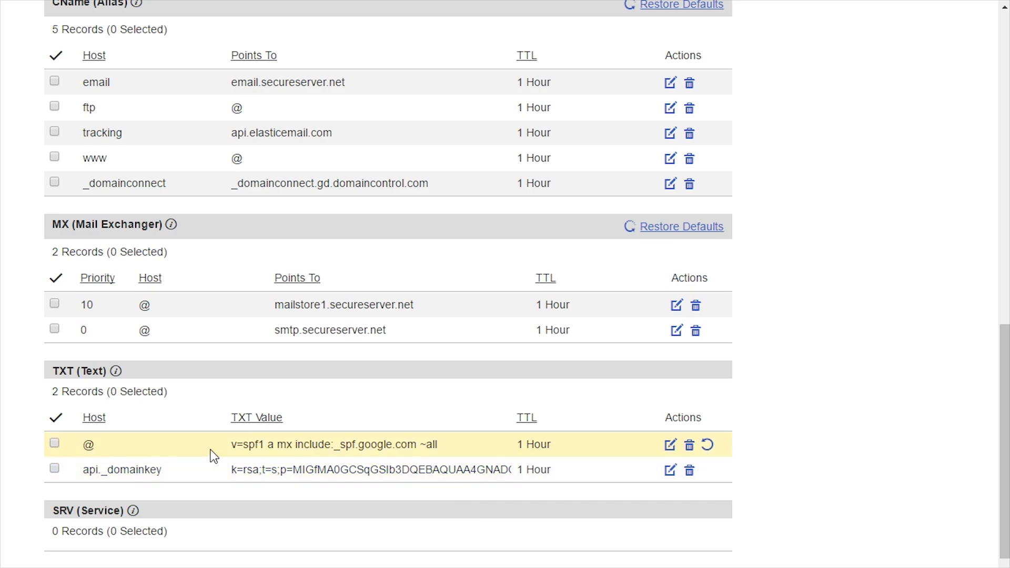
drag(433, 444, 282, 440)
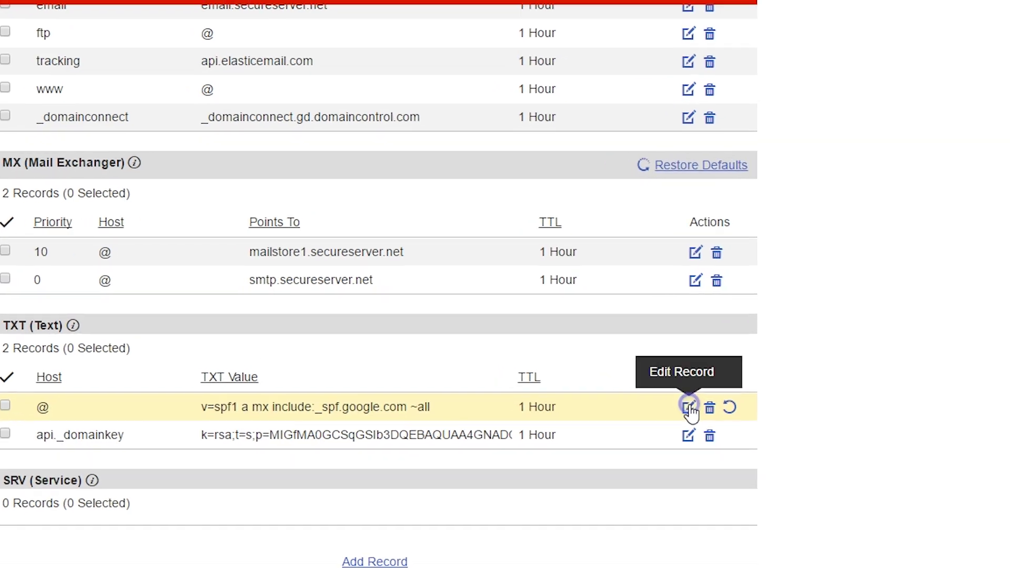
click(690, 408)
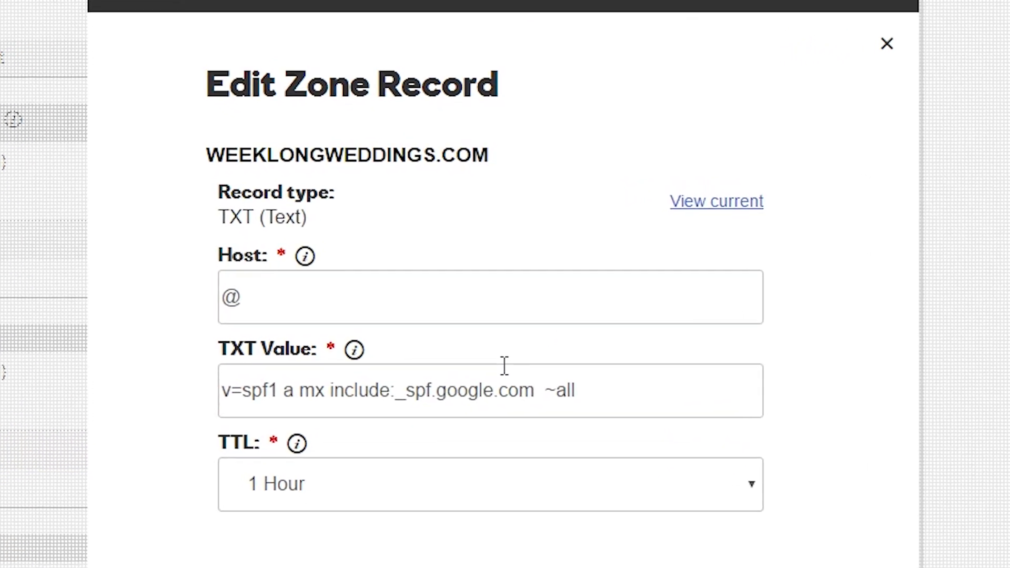
click(352, 376)
text(include:_spf.elasticemail.com)
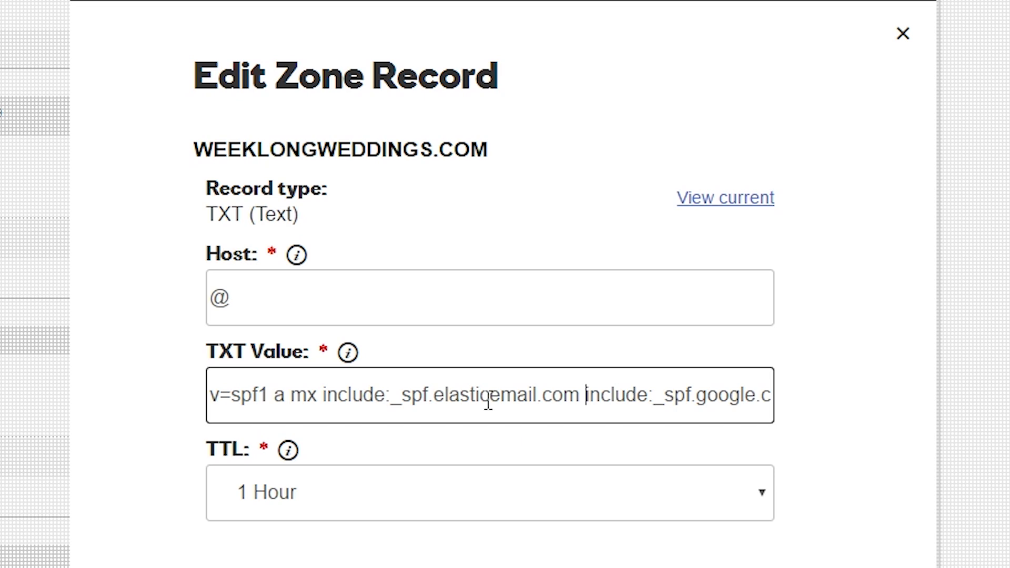
drag(453, 400, 818, 374)
click(473, 507)
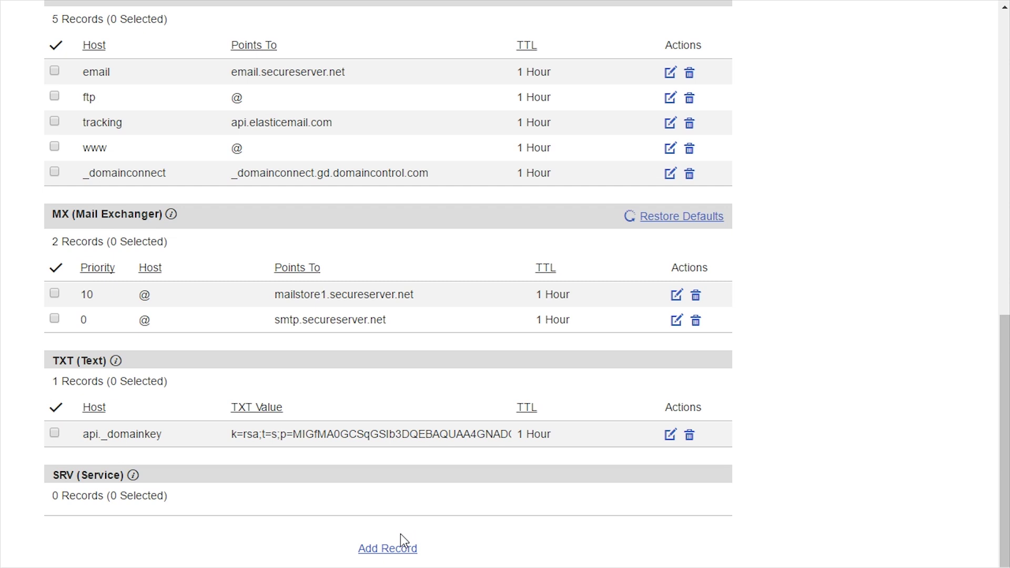
Add an @ TXT record with value v=spf1 a mx include:_spf.elasticemail.com ~all.
click(384, 547)
click(415, 172)
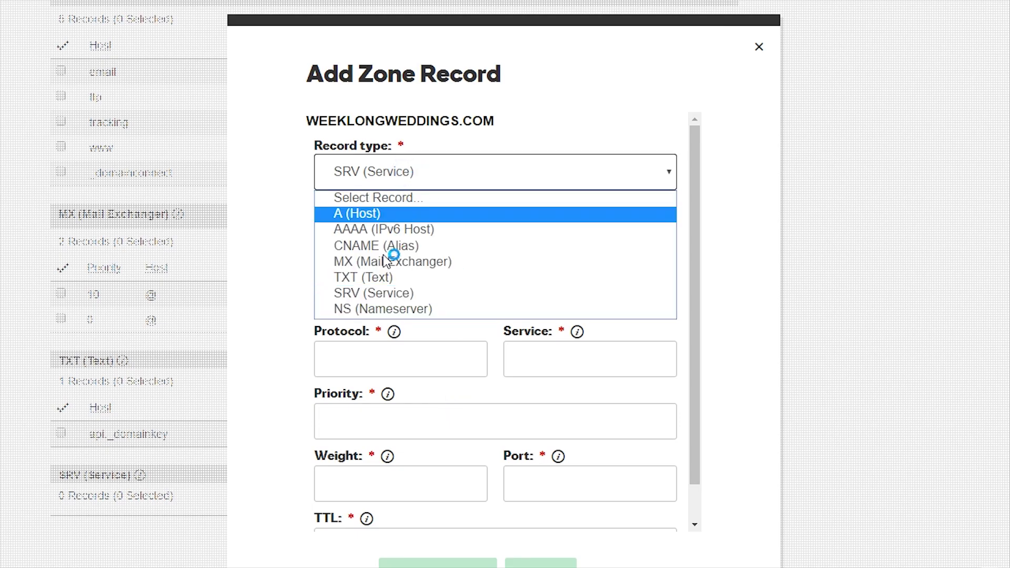
click(378, 279)
click(379, 294)
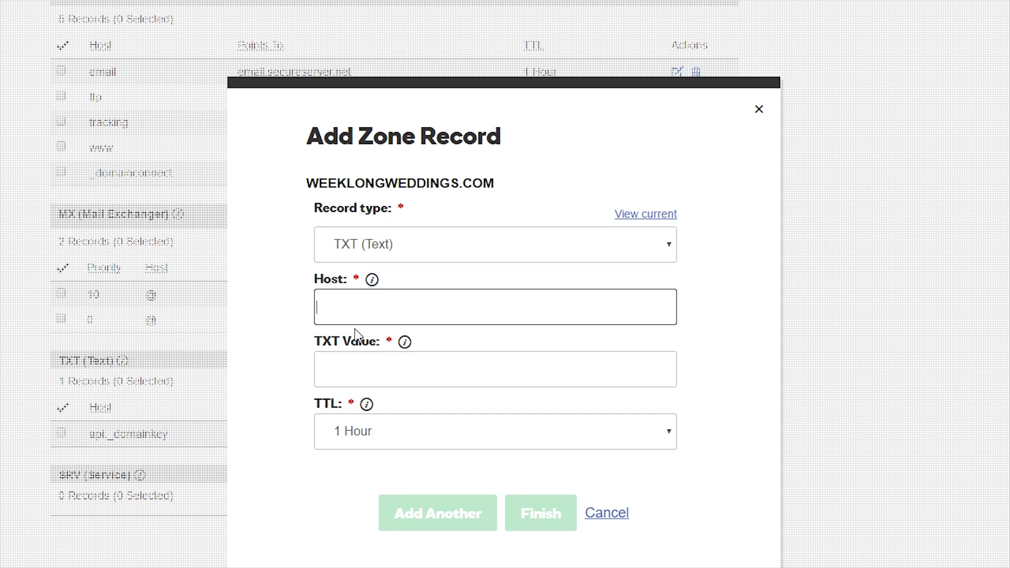
text(@)
click(378, 360)
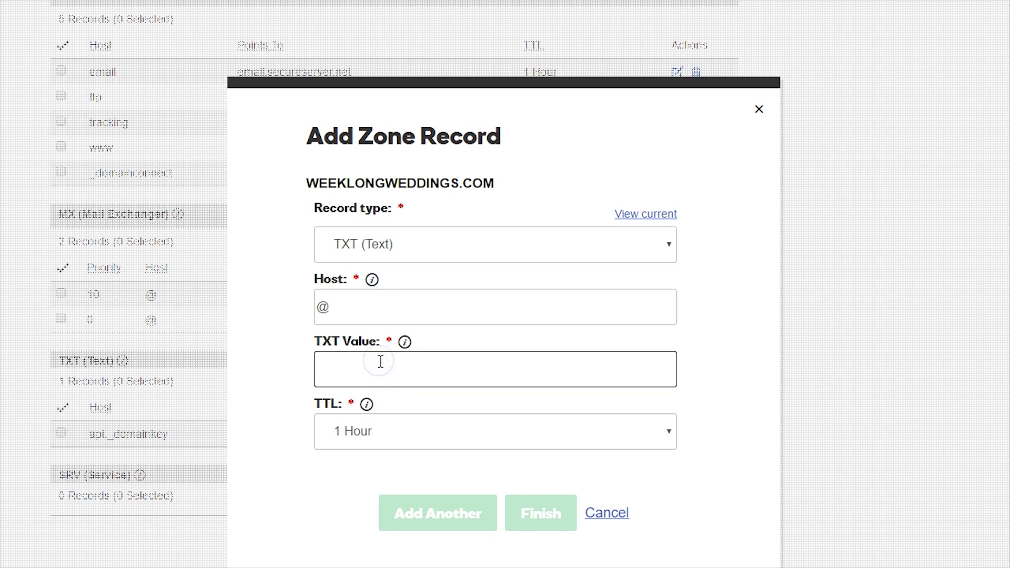
text(v=spf1 a mx include:_spf.elasticemail.com ~all)
click(531, 514)
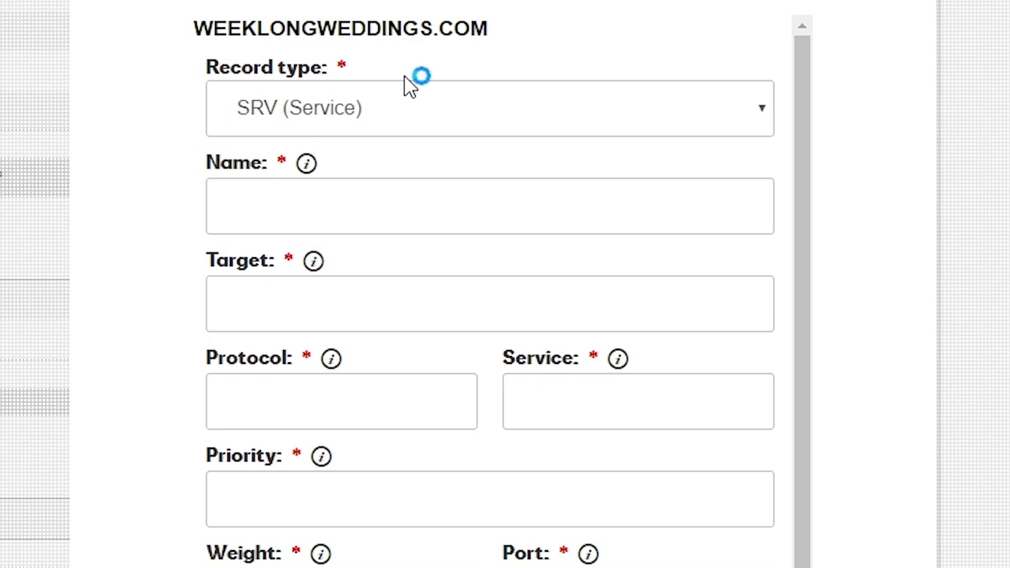
Add an api._domainkey TXT record holding Elastic Email's k=rsa;t=s;p=… DKIM public key.
click(395, 87)
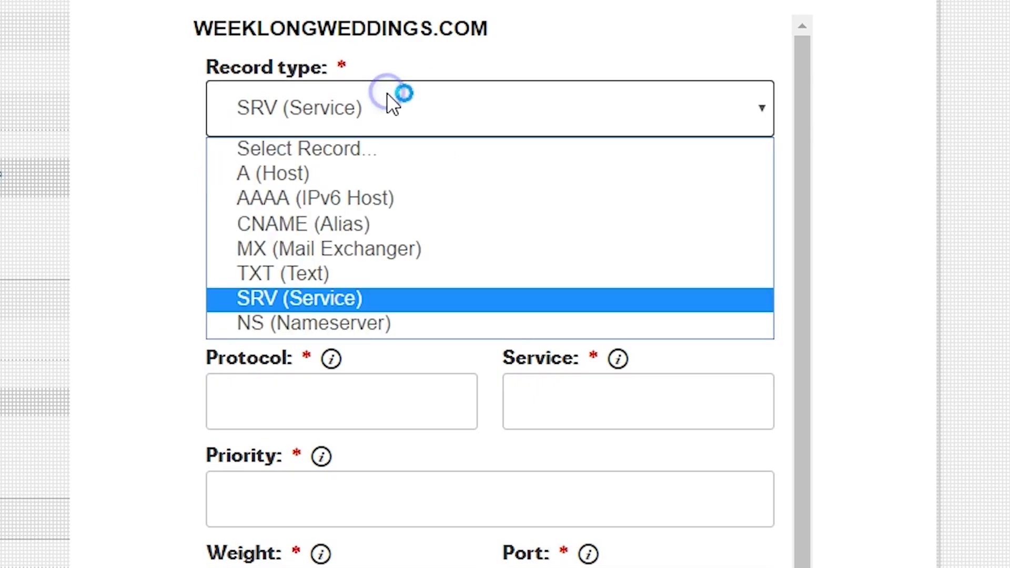
click(321, 272)
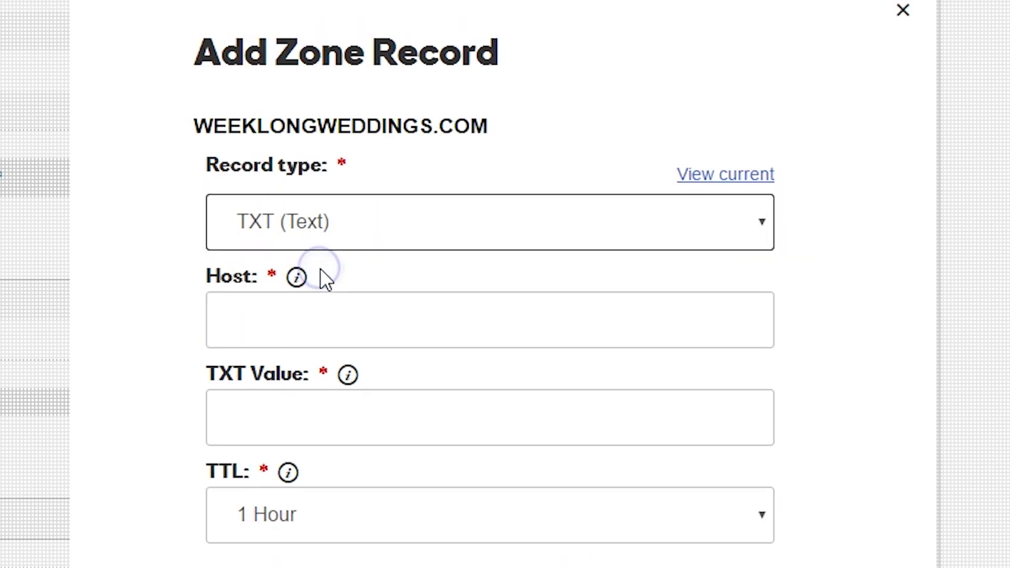
click(297, 311)
text(api)
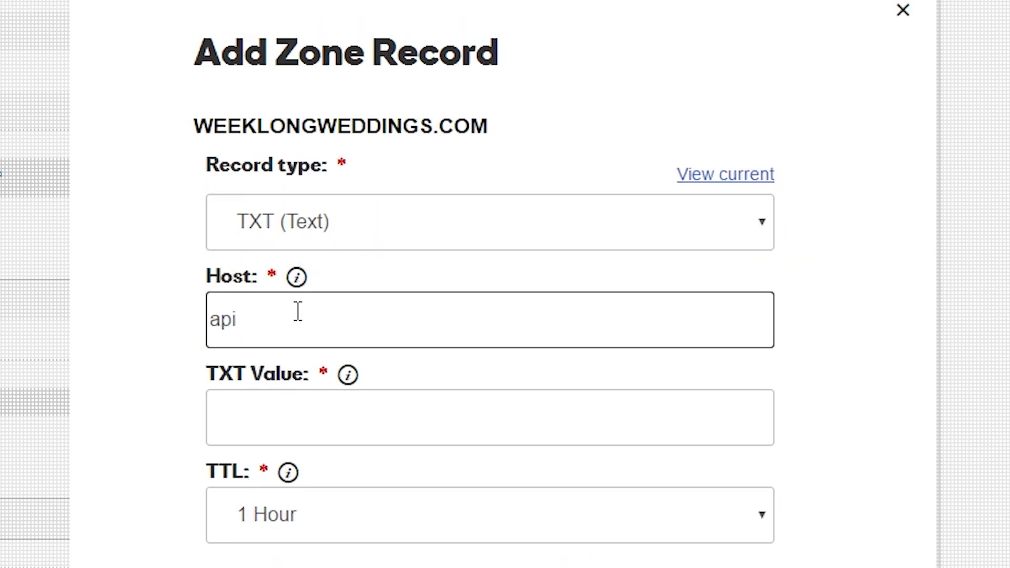
text(._domainkey)
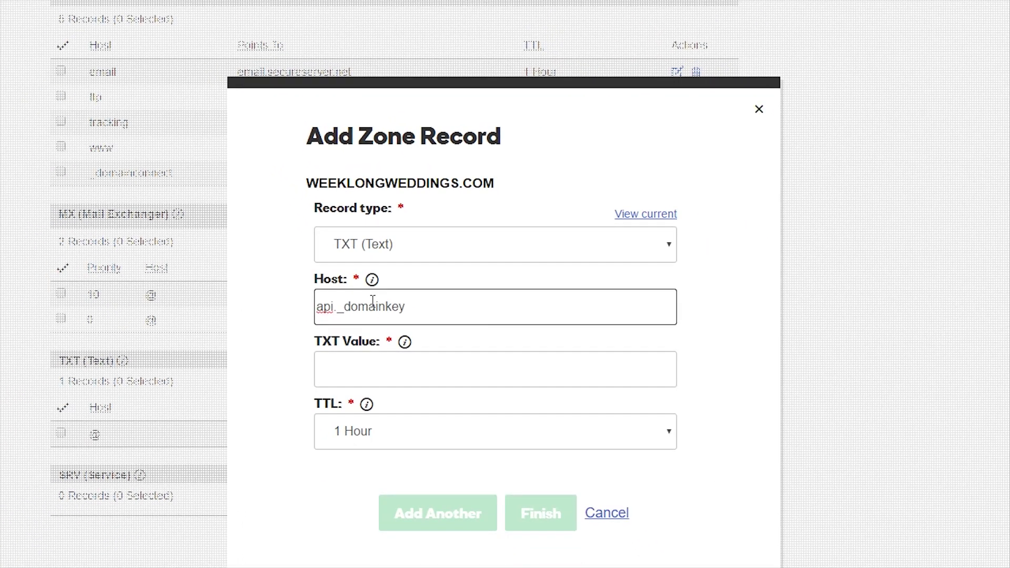
key(Tab)
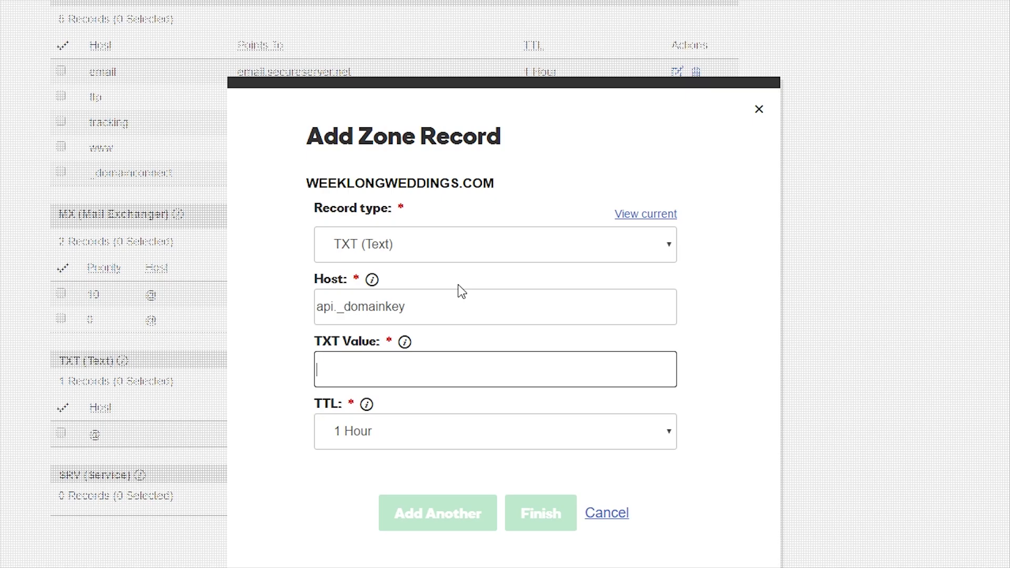
click(356, 384)
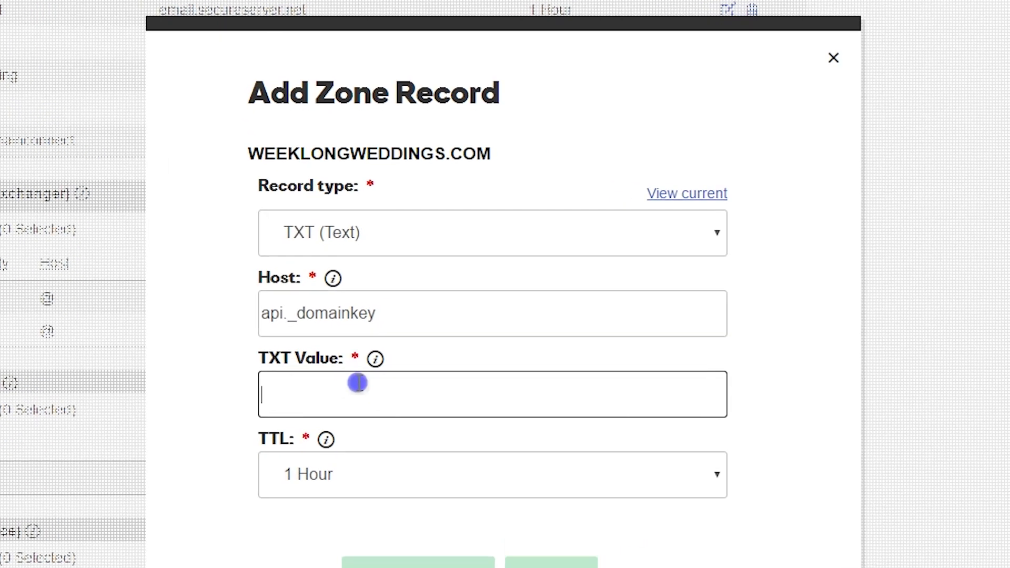
text(k=rsa;t=s;p=MIGfMA0GCSqGSIb3DQEBAQUAA4GNADCBiQKBgQCbmGbQMzYeMvxwtNQoXN0waGYaciuKx8mtMh5czguT4EZlJXuCt6V+I56mmt3t68FEX5JJ0q4ijG71BGoFRkl87uJi7LrQt1ZZmZCvrEIl0YO4mp8sDLXC8g1aUAoi8TJgxq2MJqCaMyj5kAm3Fdy2tzftPCV/lbdiJqmBnWKjtwIDAQAB)
drag(727, 392, 151, 388)
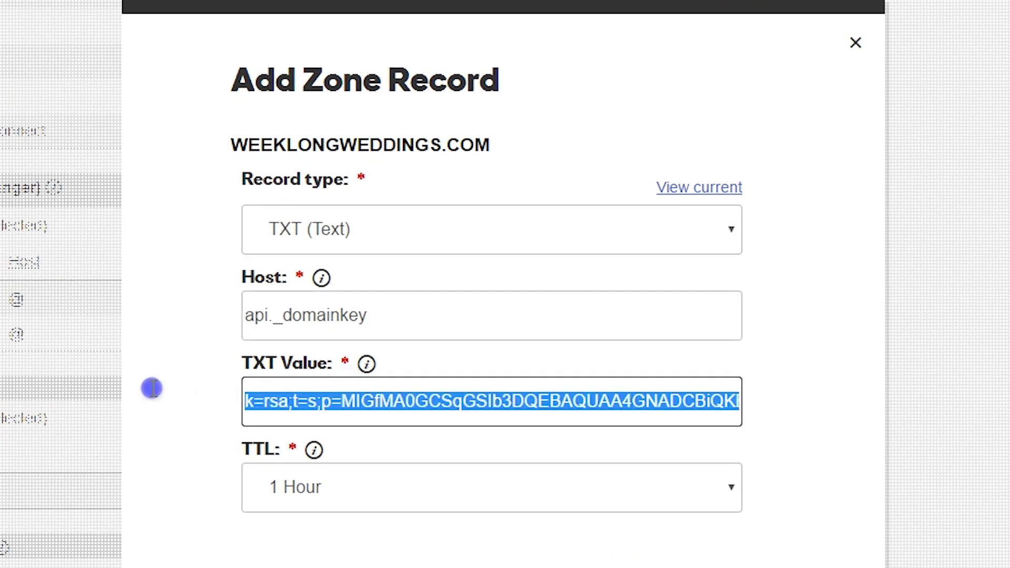
click(149, 388)
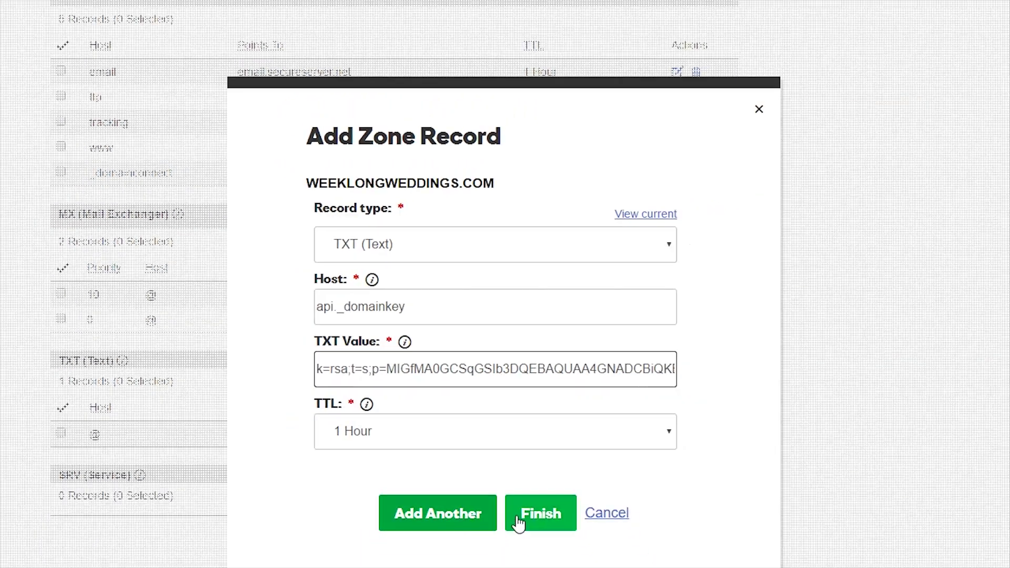
click(515, 558)
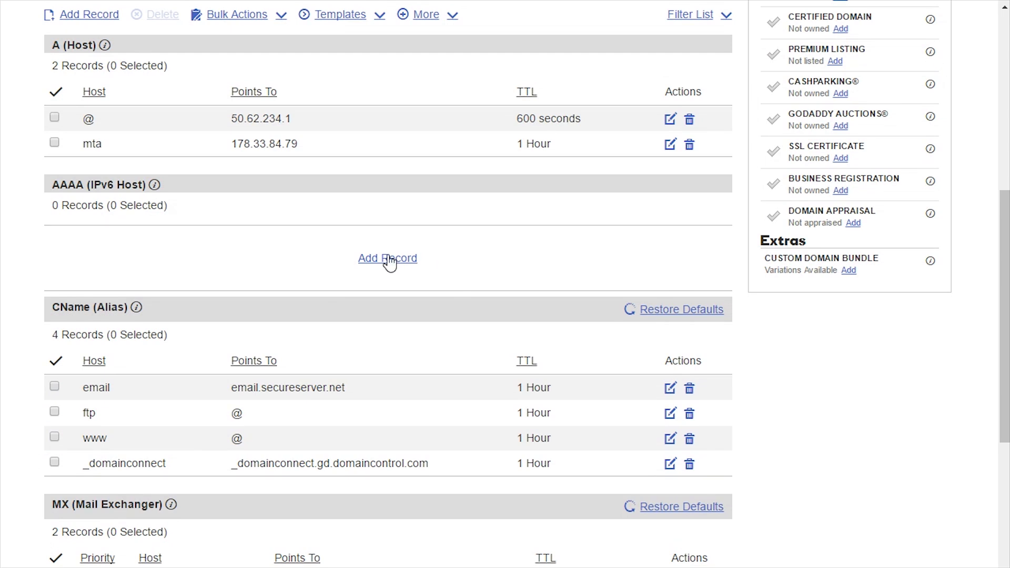
Add a CNAME record with host 'tracking' pointing to api.elasticemail.com.
click(388, 259)
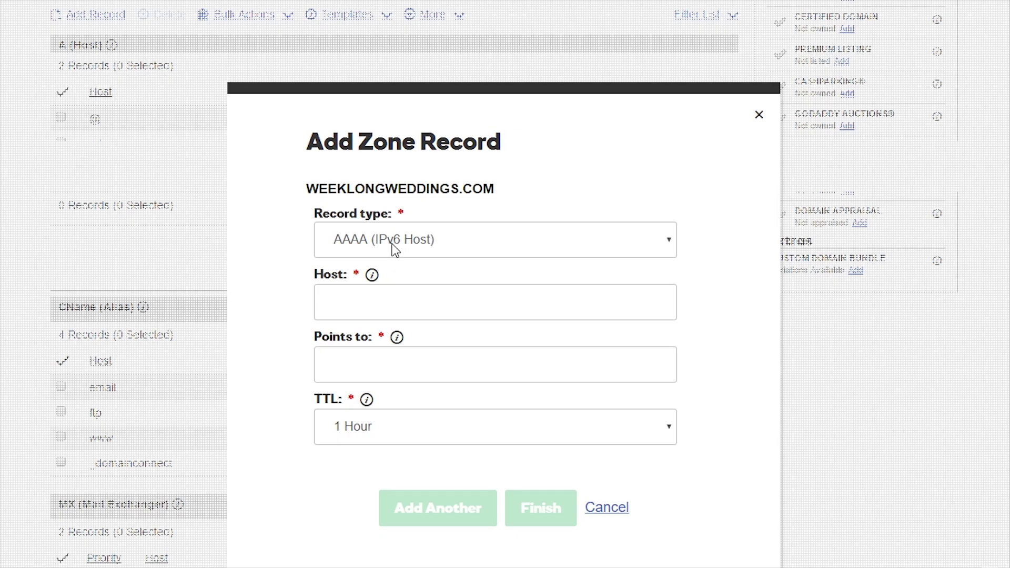
click(394, 242)
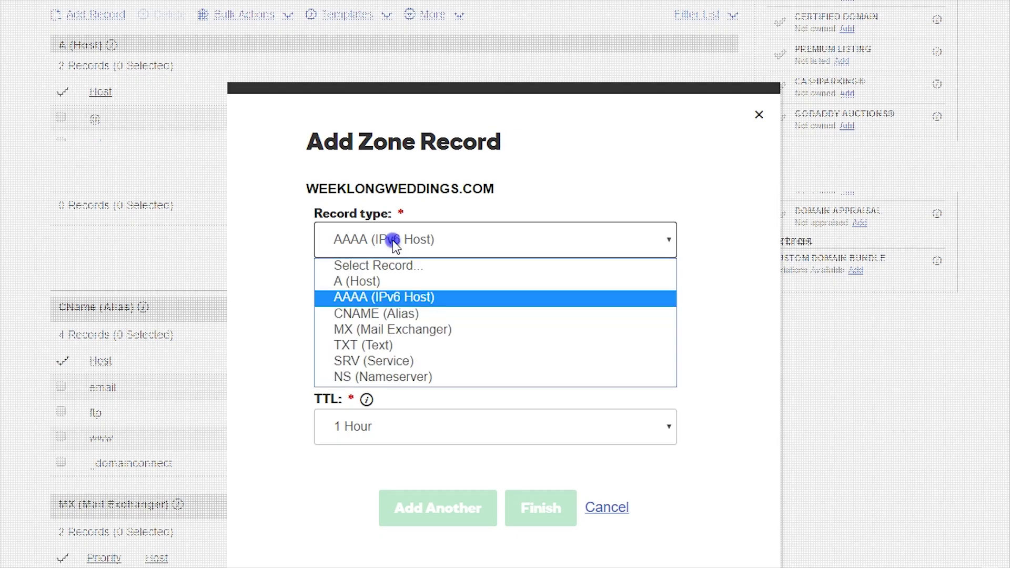
click(384, 313)
click(418, 245)
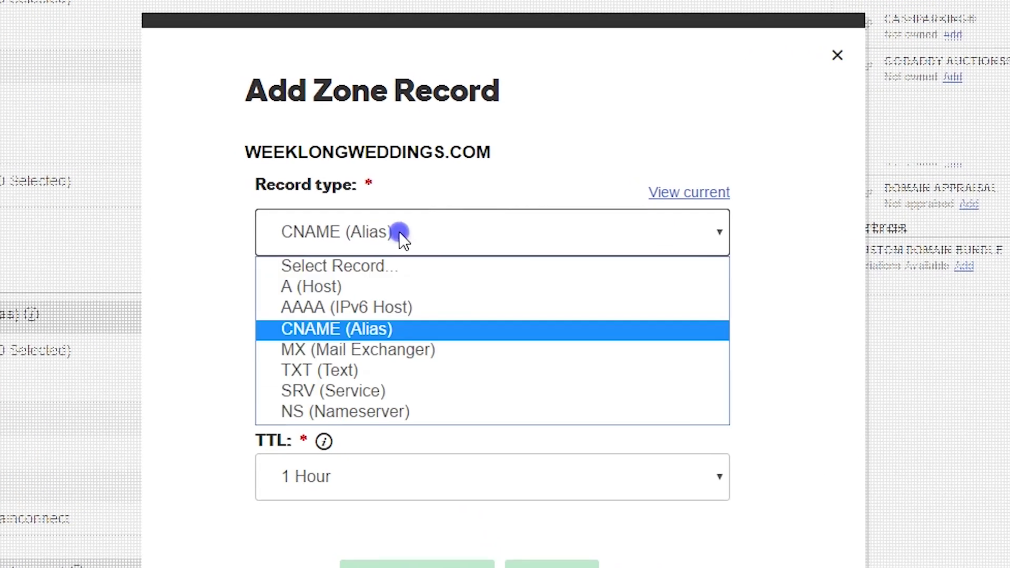
click(378, 224)
click(324, 332)
text(tracking)
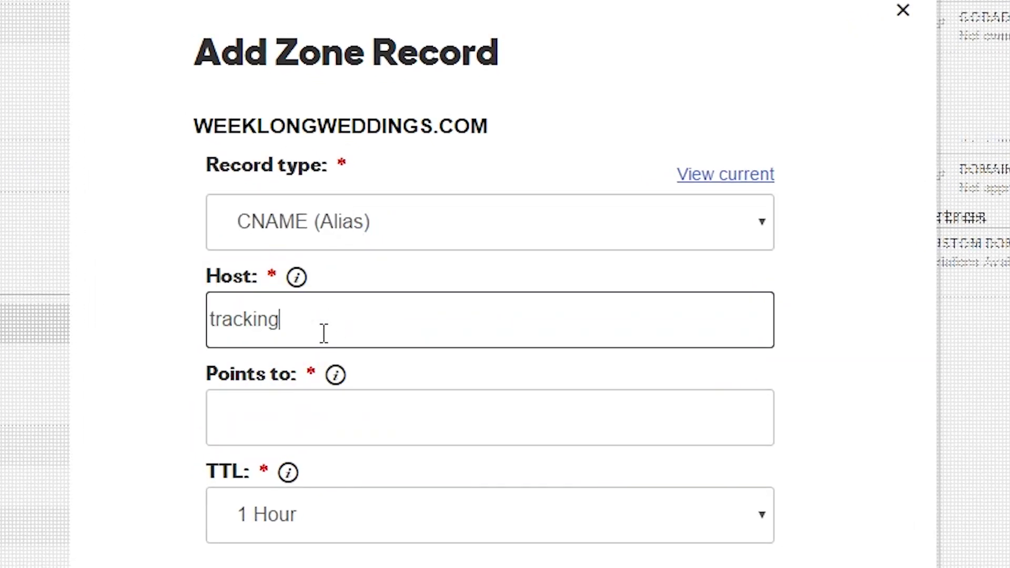
key(Tab)
text(api)
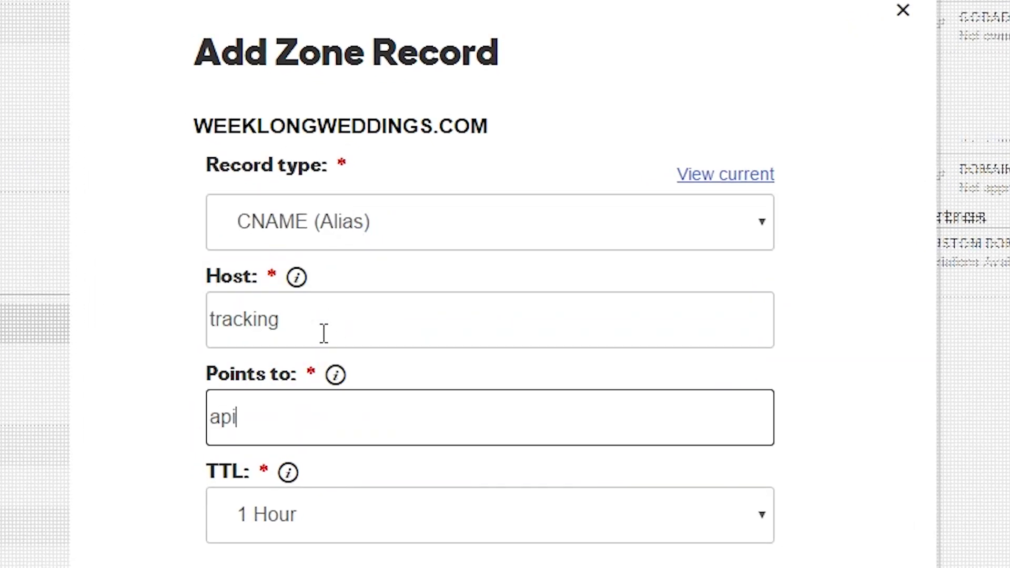
text(.elasticemail.com)
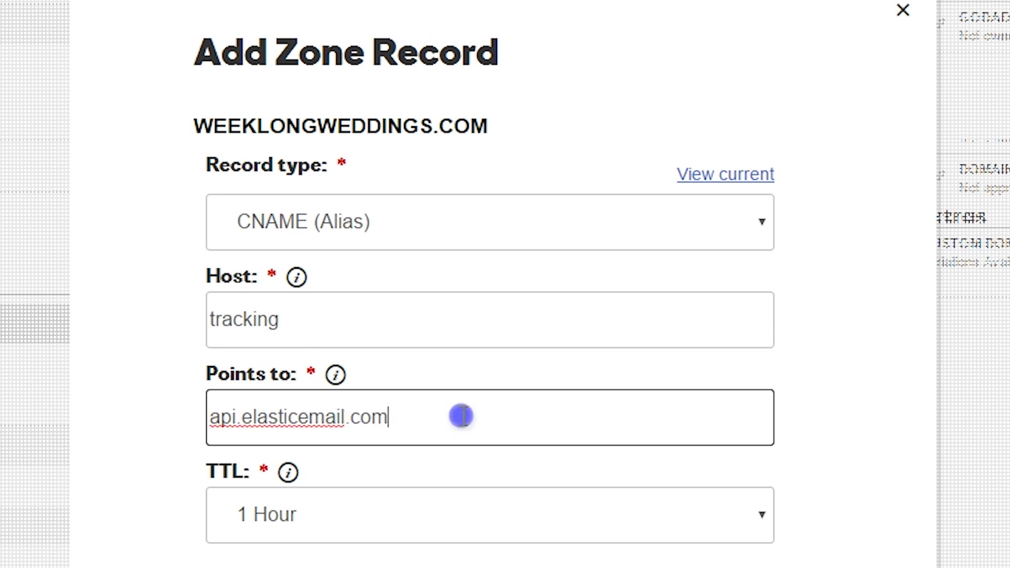
click(814, 481)
click(547, 545)
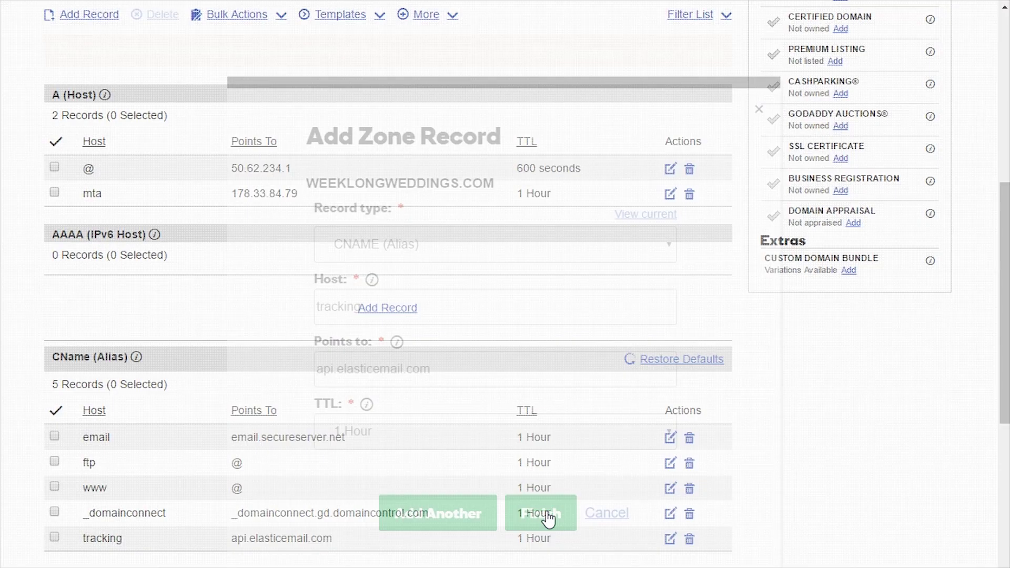
Generate the DMARC record v=DMARC1; p=none; pct=50 with rua and ruf reporting addresses.
scroll(439, 456, down, 3)
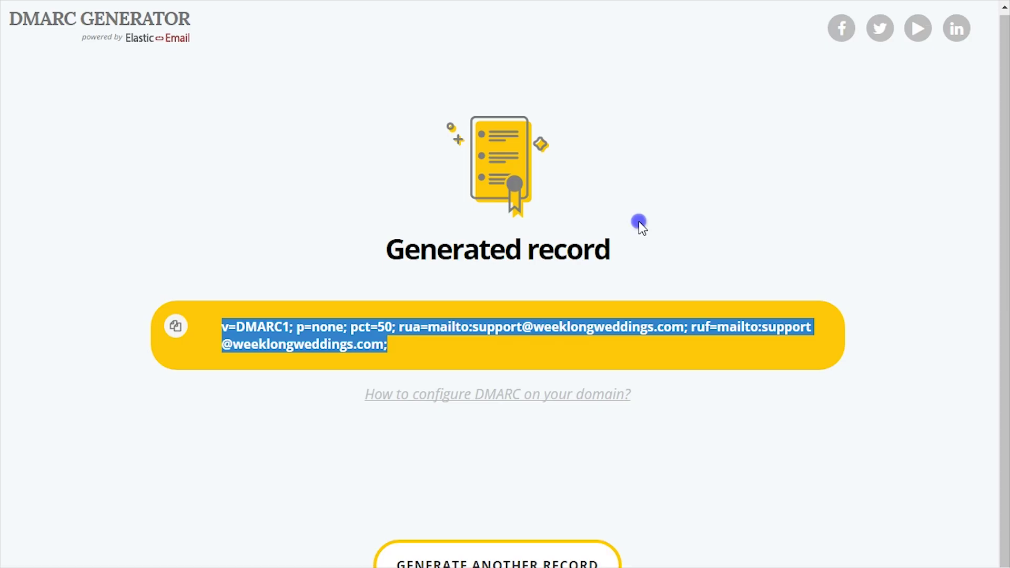
click(638, 220)
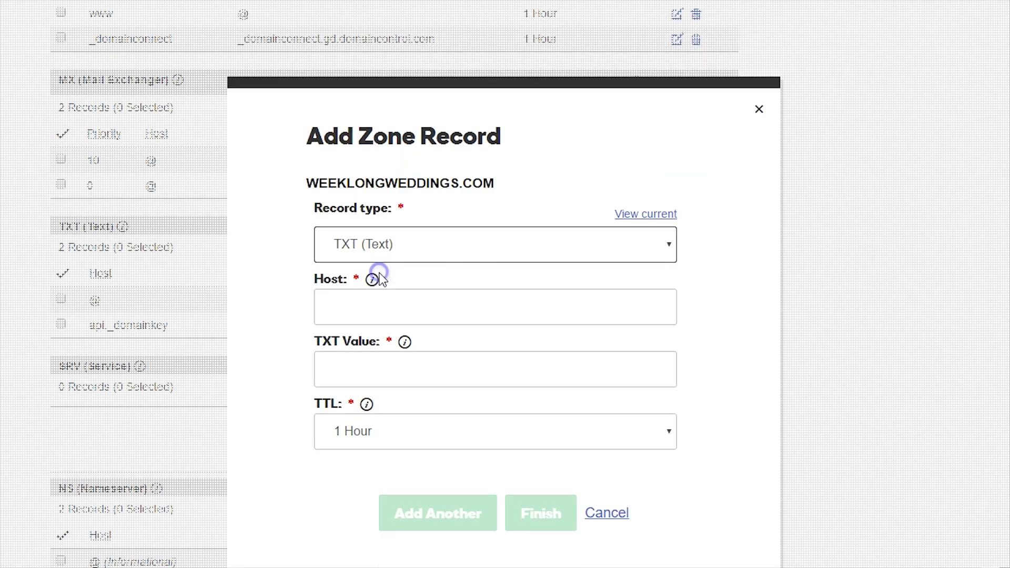
Add a _dmarc TXT record containing the generated v=DMARC1; p=none; pct=50 policy.
click(380, 302)
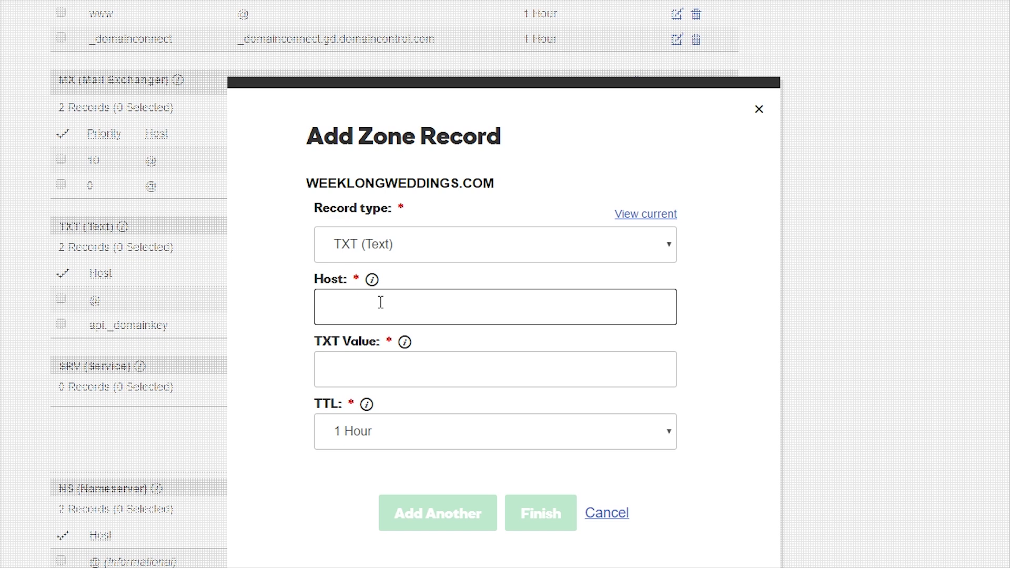
click(358, 365)
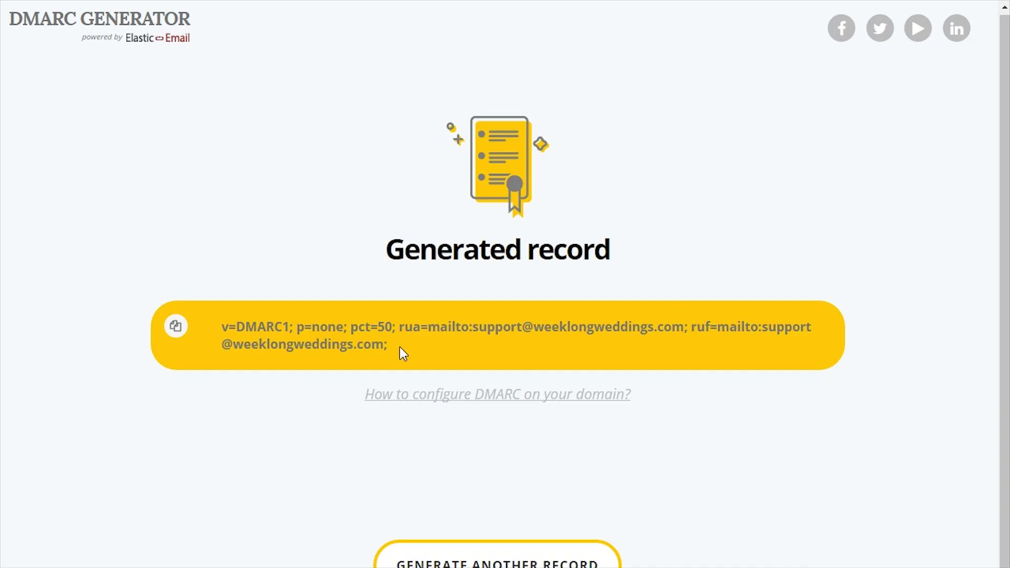
drag(401, 352, 216, 323)
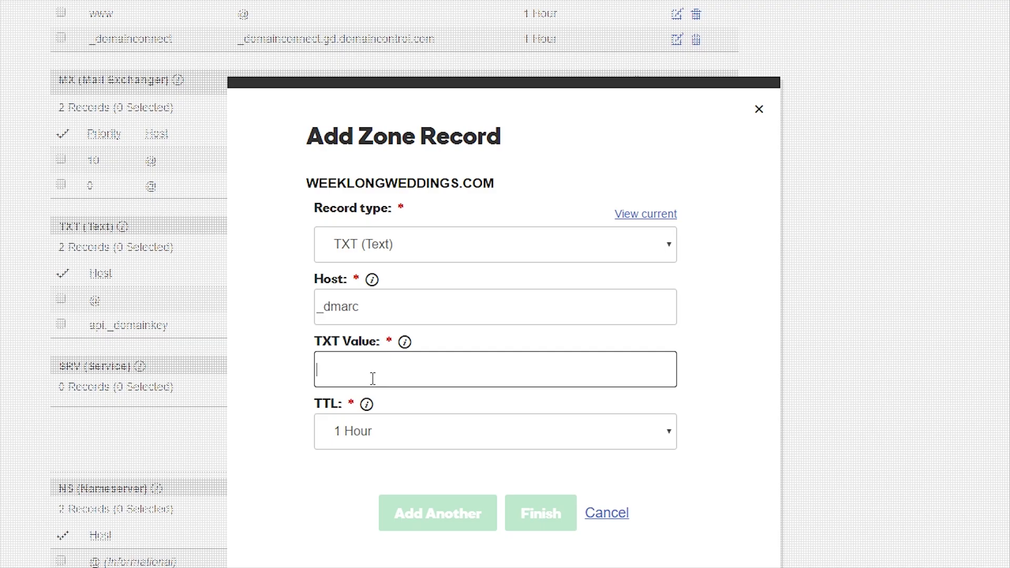
click(368, 374)
key(ctrl+v)
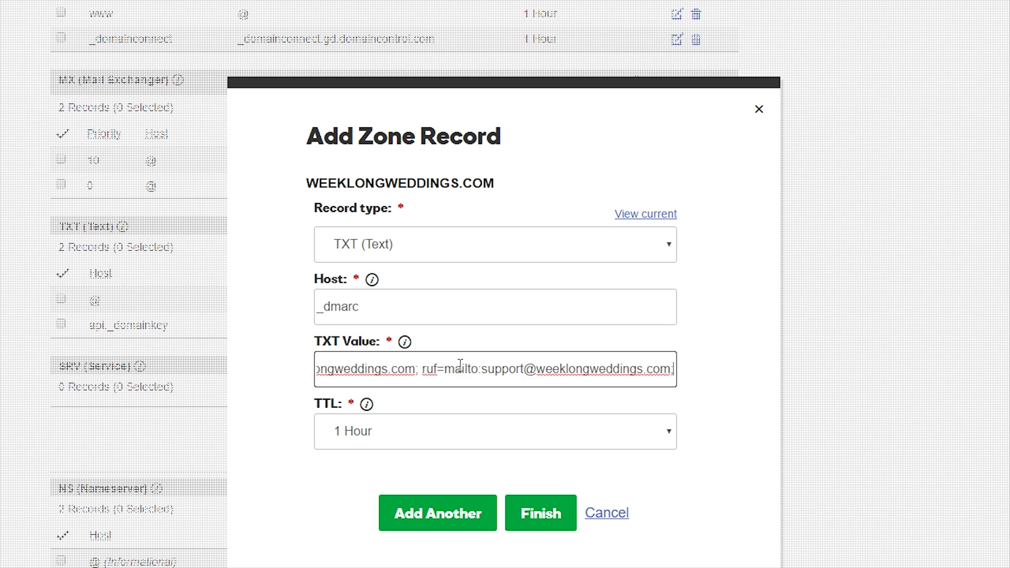
drag(460, 364, 253, 374)
drag(317, 367, 690, 370)
click(541, 510)
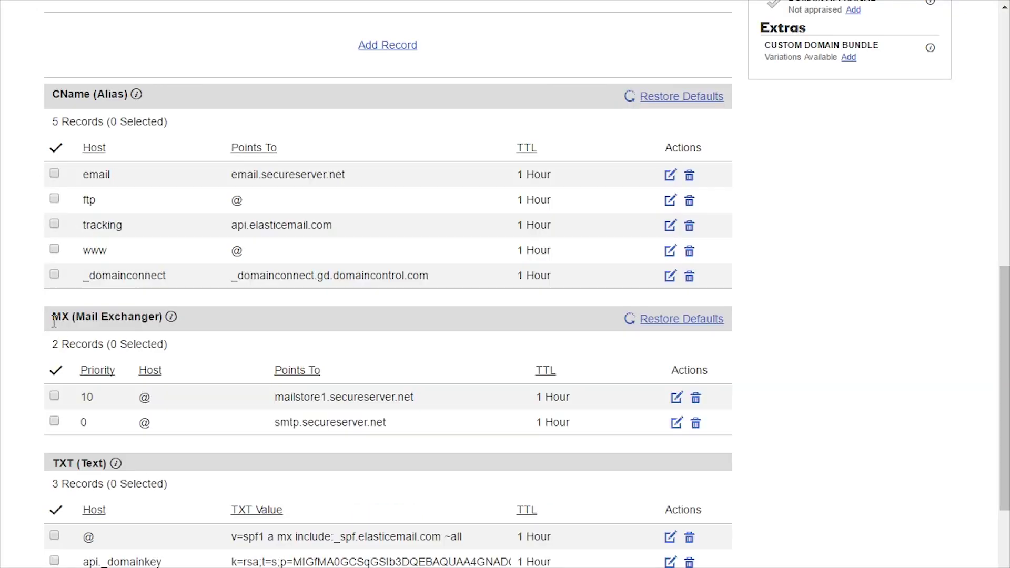
drag(54, 321, 172, 319)
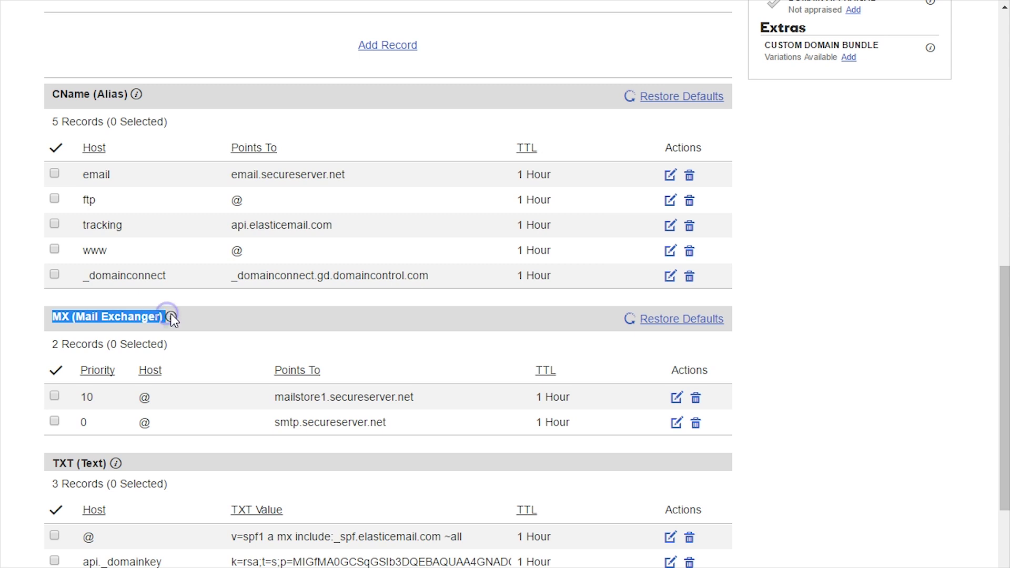
click(171, 318)
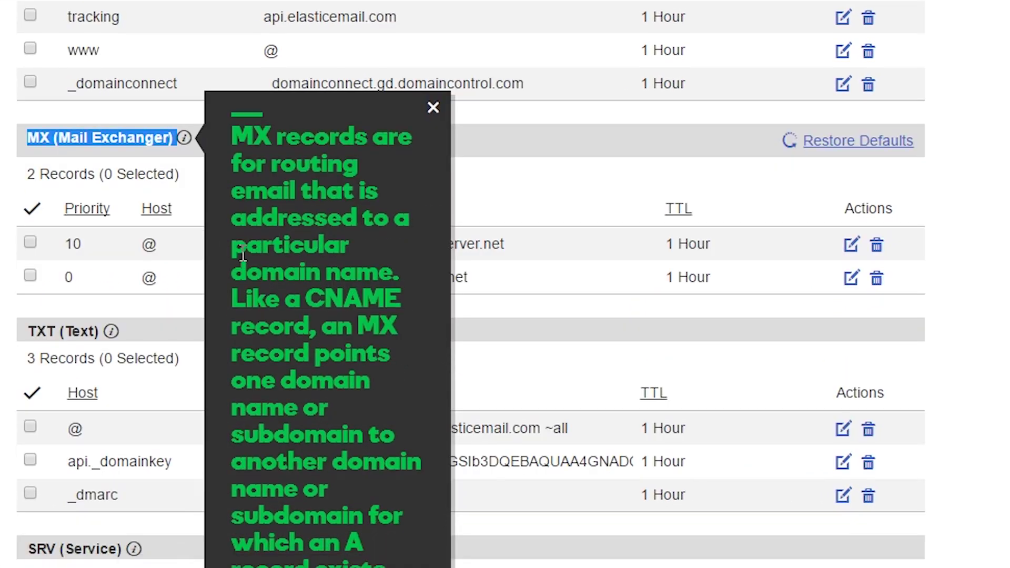
drag(248, 150, 366, 558)
click(520, 409)
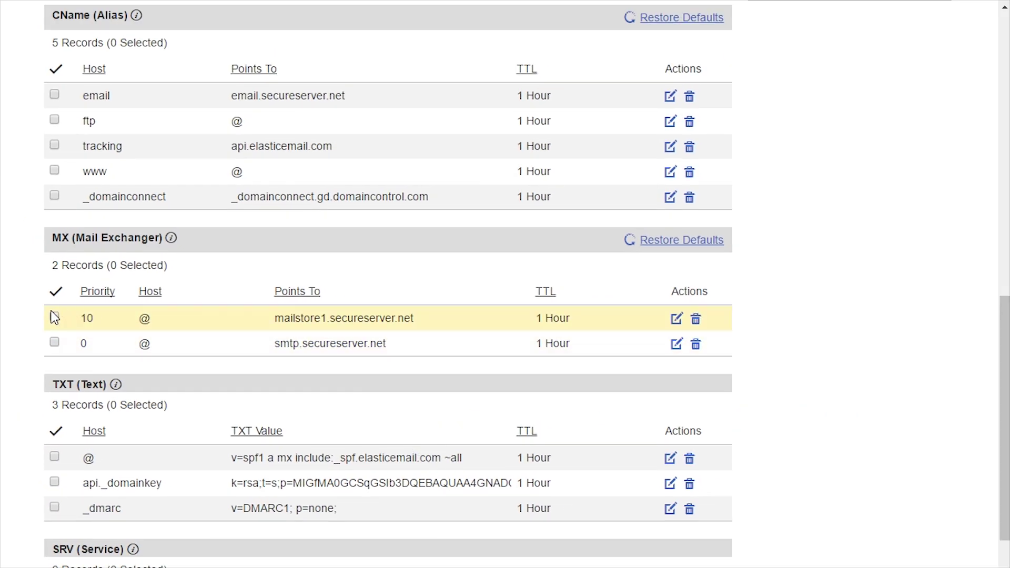
drag(54, 318, 613, 354)
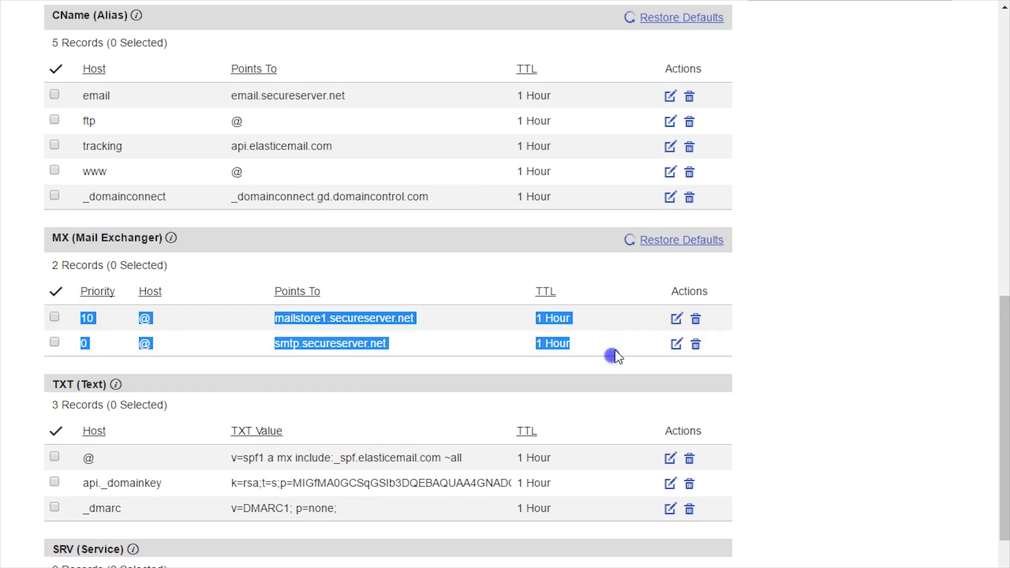
click(782, 345)
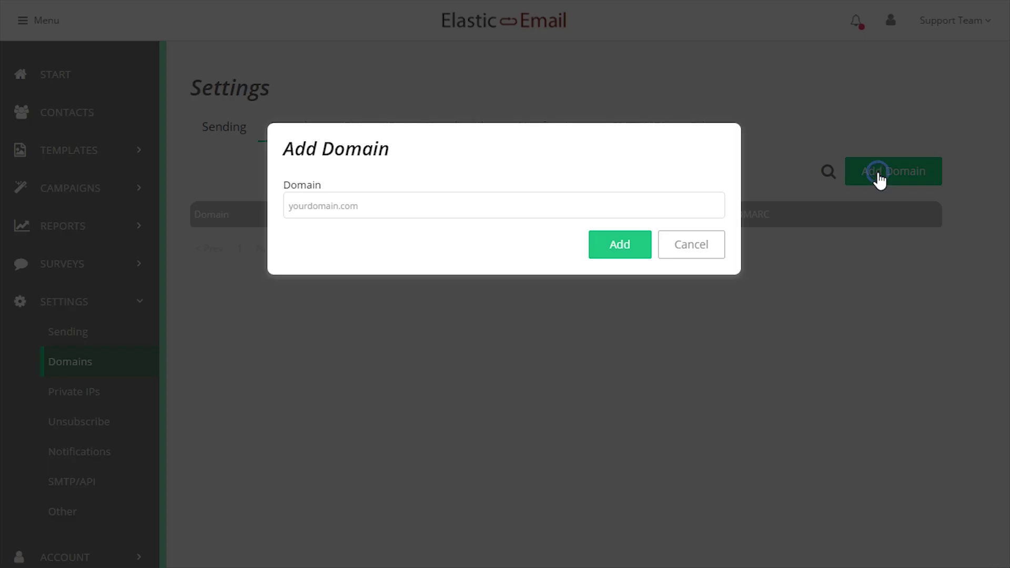
Add weeklongweddings.com to Elastic Email's sending domains.
click(435, 213)
text(weeklongweddings.com)
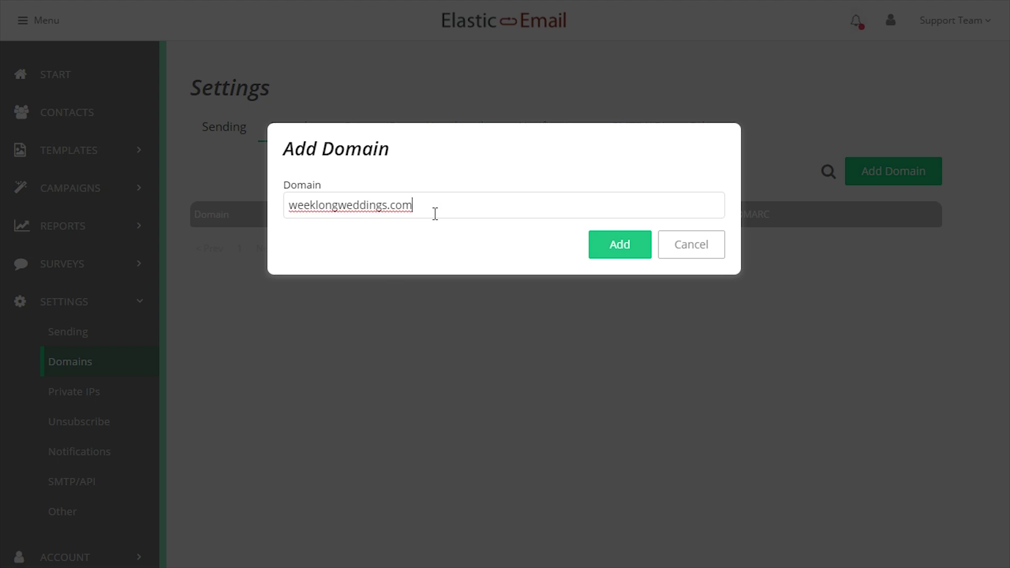
click(601, 245)
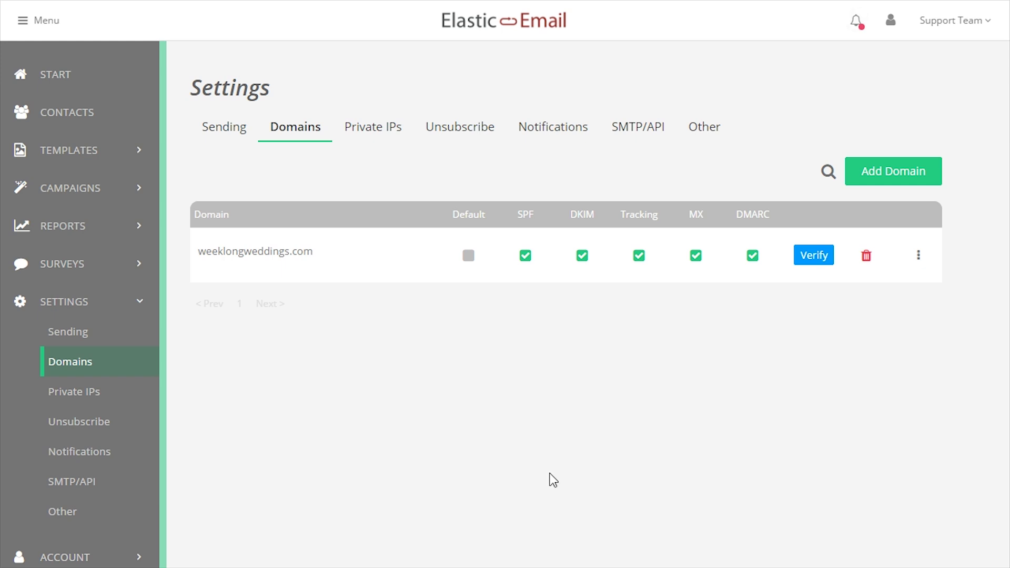
Set weeklongweddings.com as the default sender domain with a 'support' sender address.
click(918, 257)
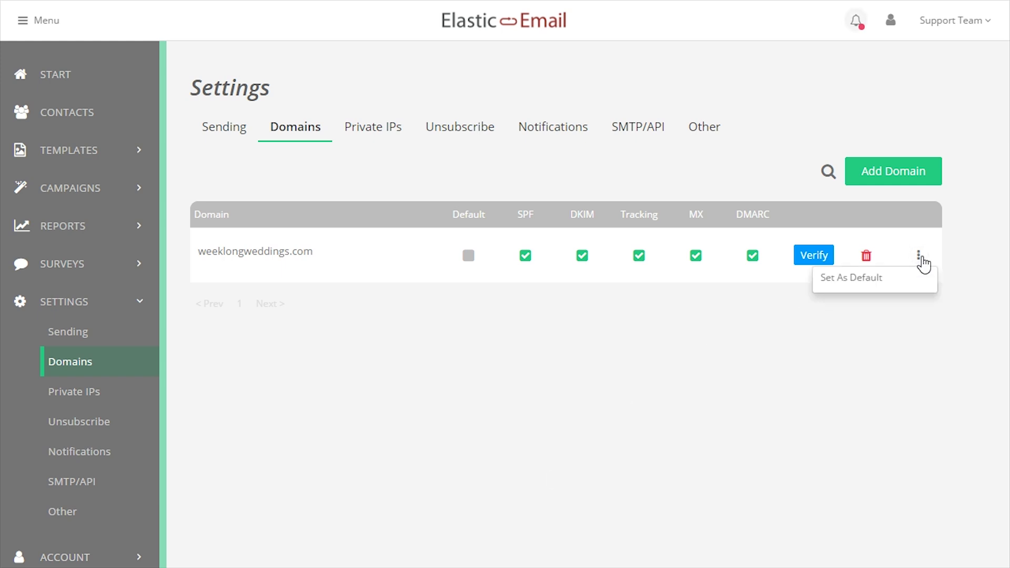
click(869, 277)
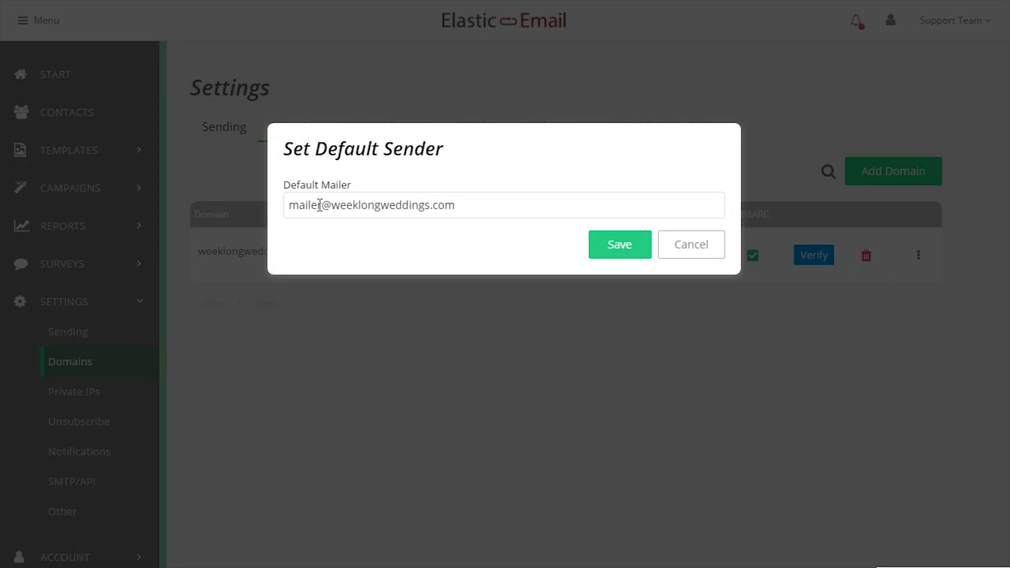
drag(320, 205, 284, 216)
key(BackSpace)
text(sup)
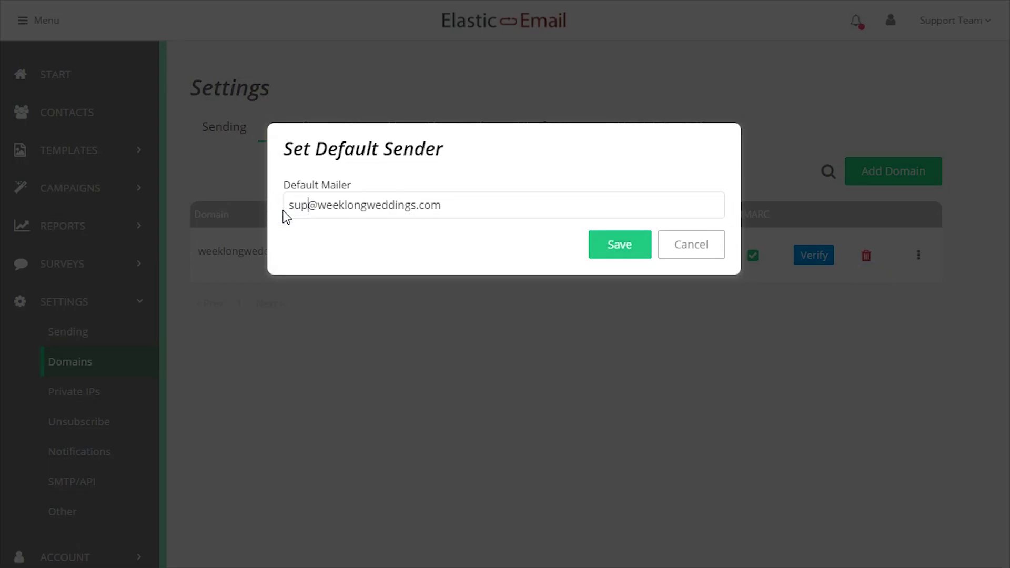
text(port)
click(617, 255)
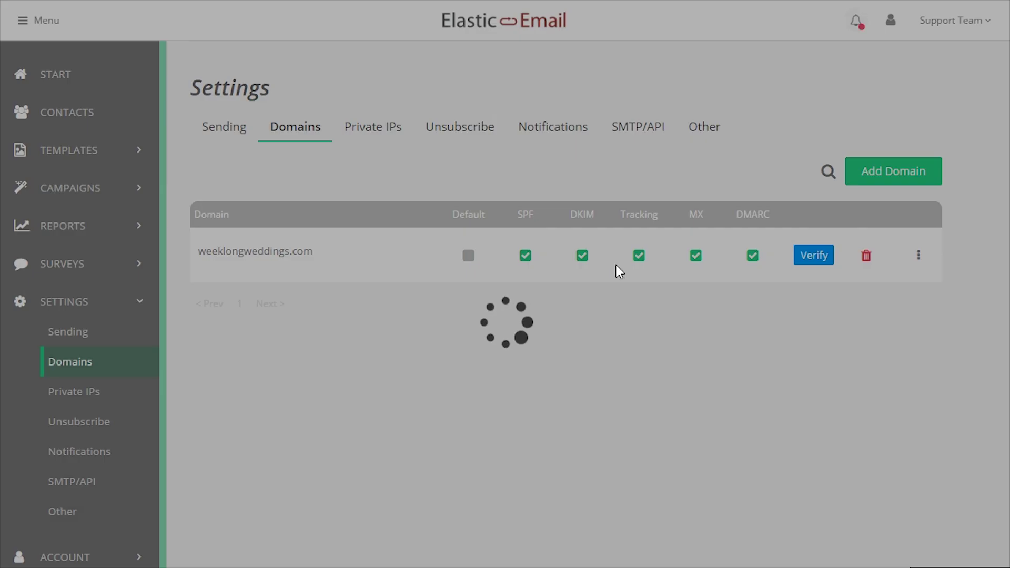